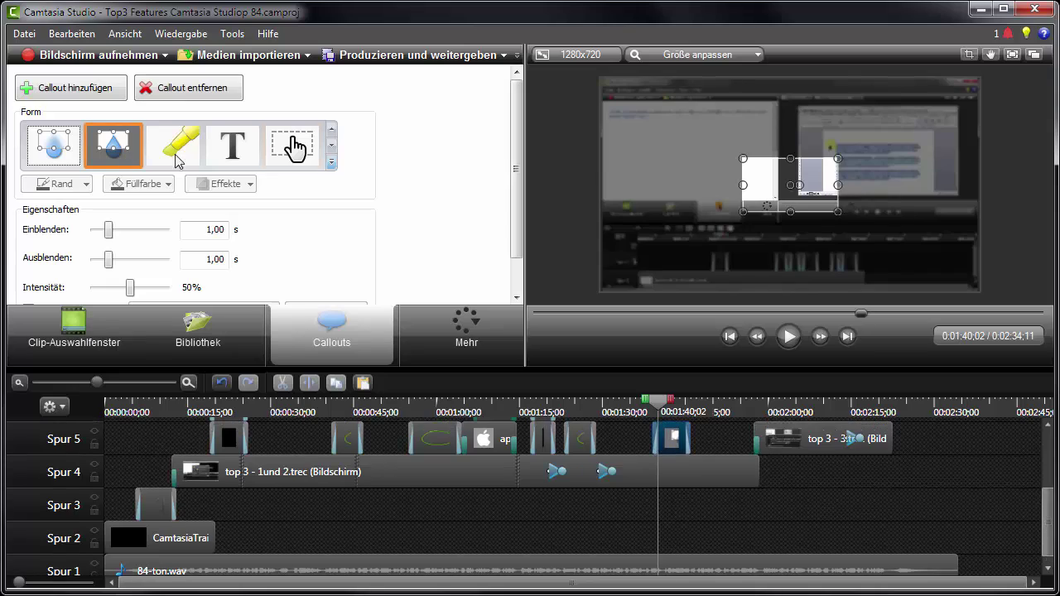
Step: Try to fit the spotlight callout in the preview around the white panel and the tab bar beneath it
drag(793, 172, 635, 121)
drag(707, 161, 780, 220)
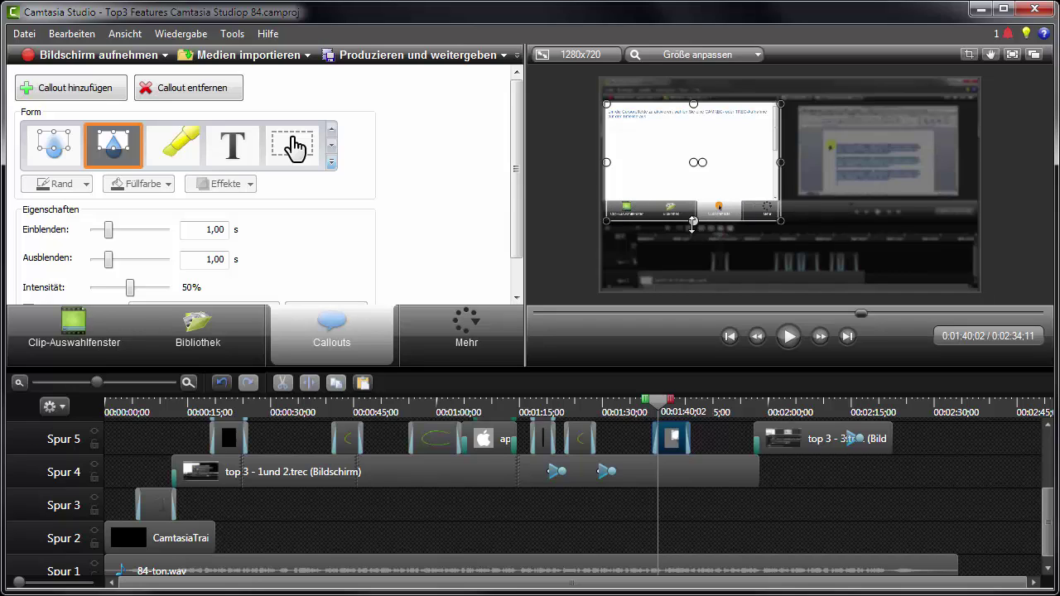
mouse_move(693, 221)
mouse_down()
mouse_move(693, 210)
mouse_move(692, 219)
mouse_up()
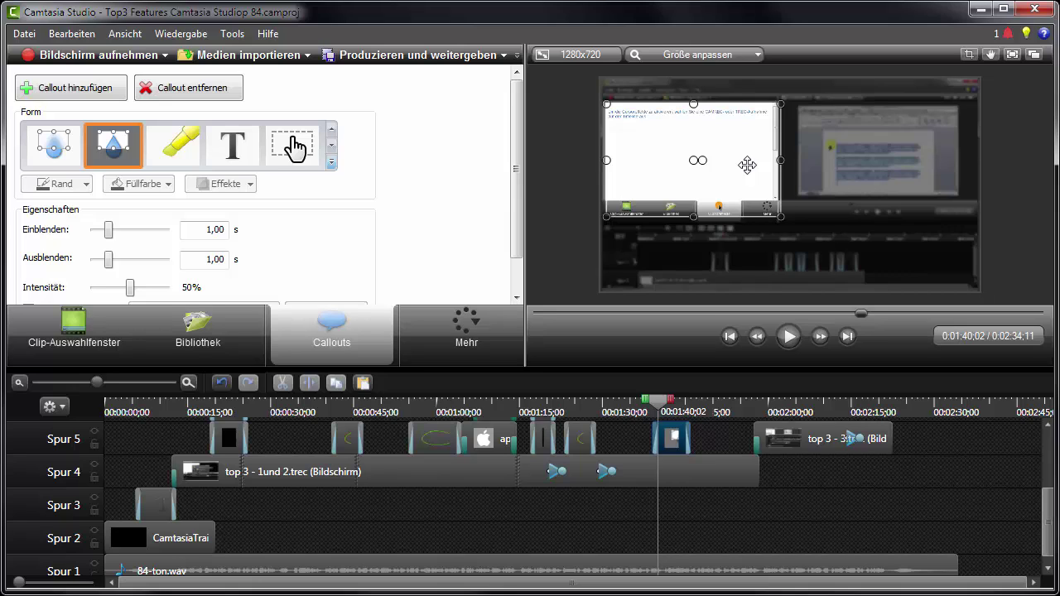
Step: Delete the spotlight callout from Spur 5, and lock the tracks Spur 5, Spur 3, Spur 2 and Spur 1
key(Delete)
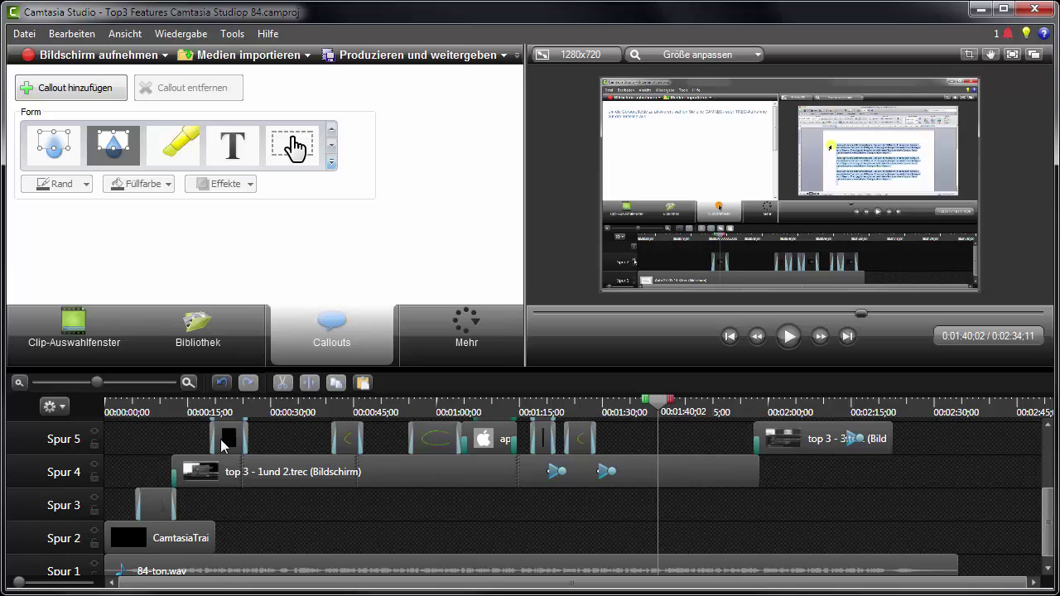
click(94, 431)
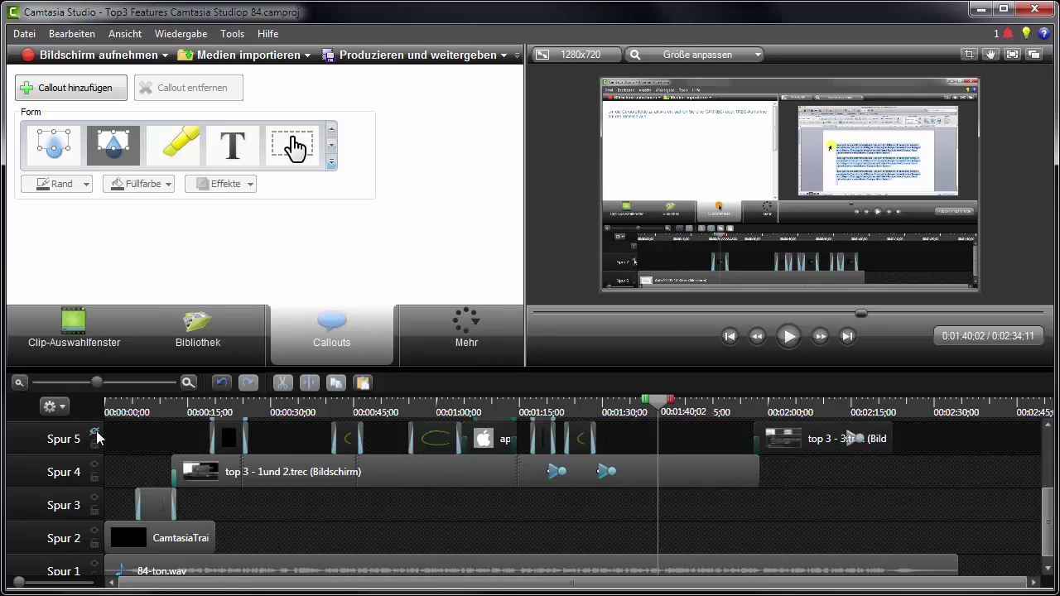
click(95, 431)
click(94, 445)
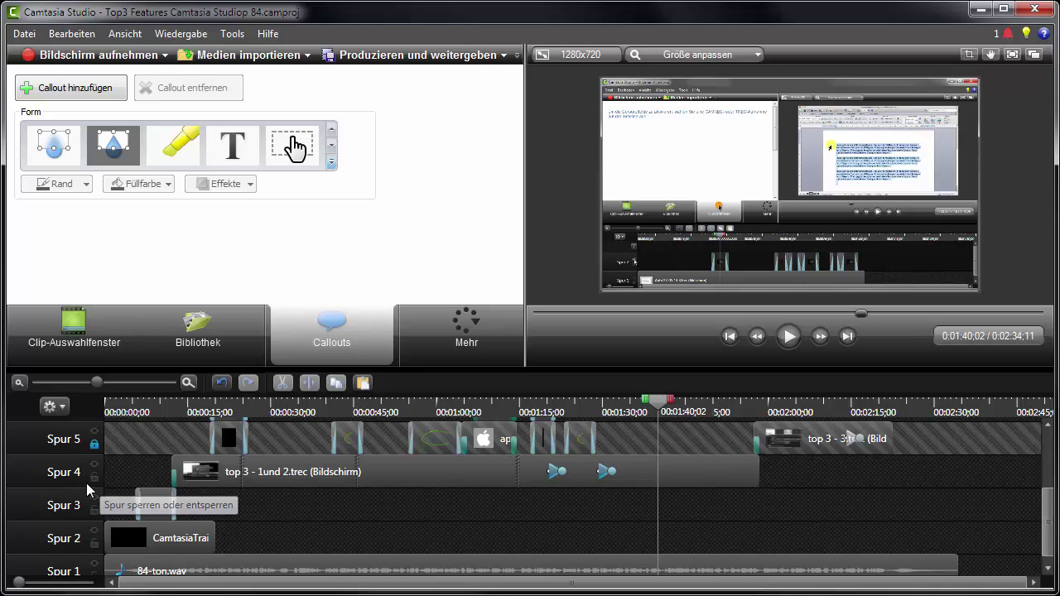
click(94, 511)
click(94, 544)
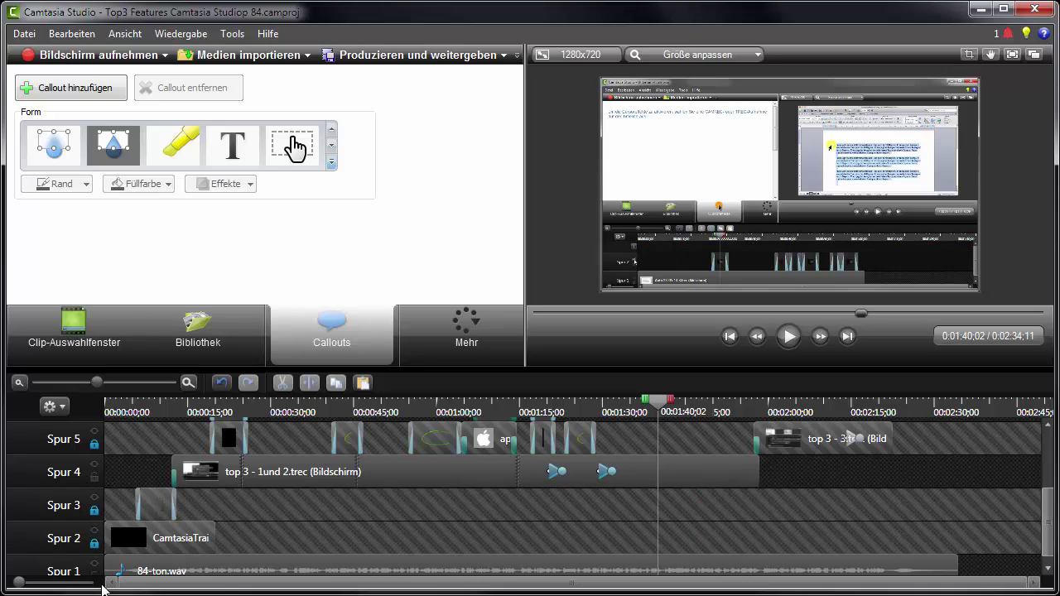
scroll(96, 579, down, 1)
click(94, 569)
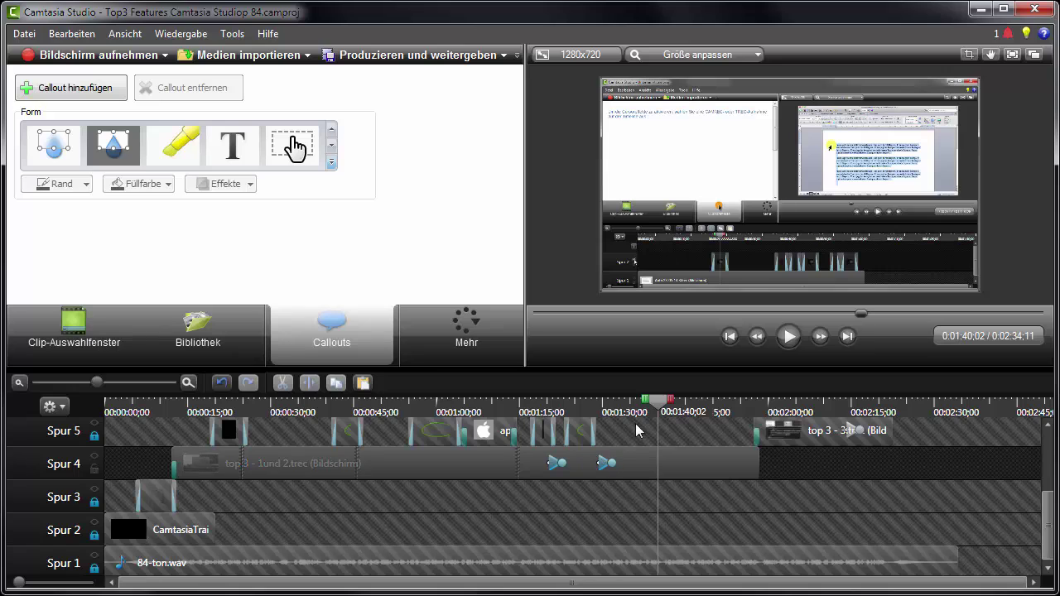
Step: Duplicate the section of Spur 4 from 0:01:40;02 to 0:01:53;03 twice, placing the copies on Spur 6 and Spur 7 over the same time range
drag(671, 404, 745, 406)
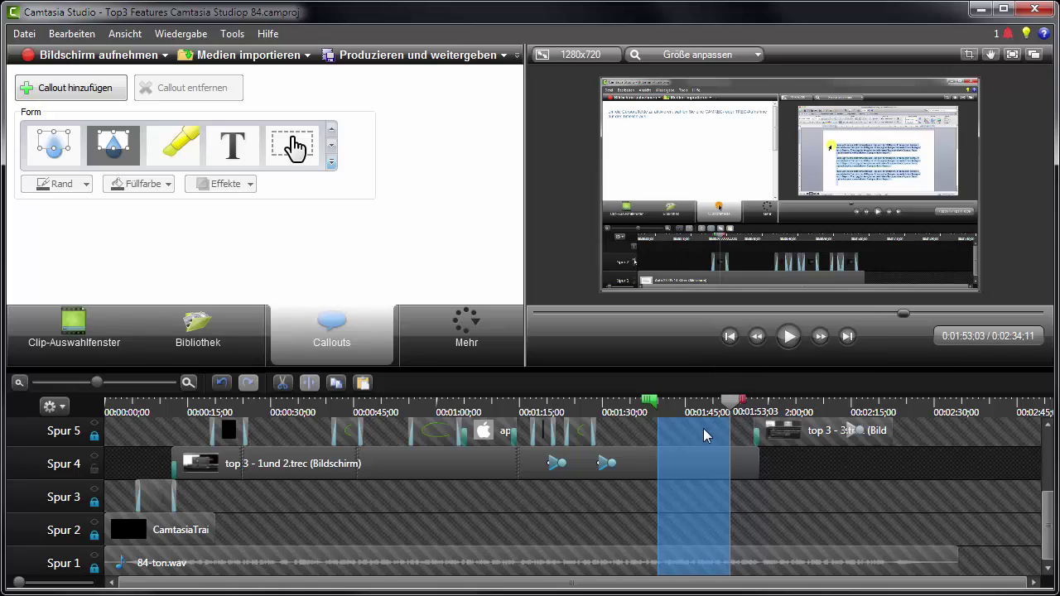
key(ctrl+c)
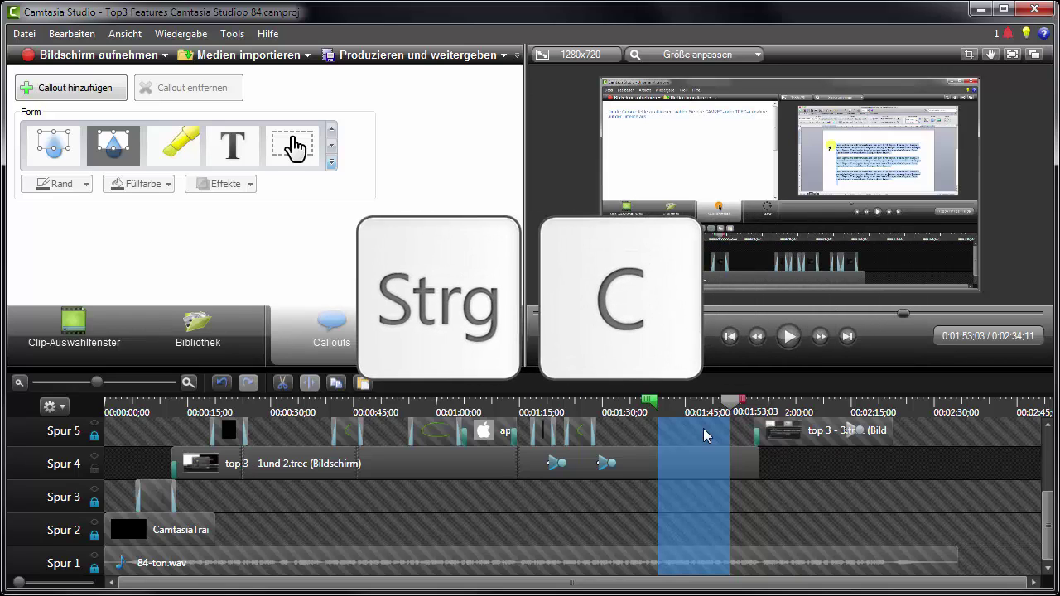
key(ctrl+v)
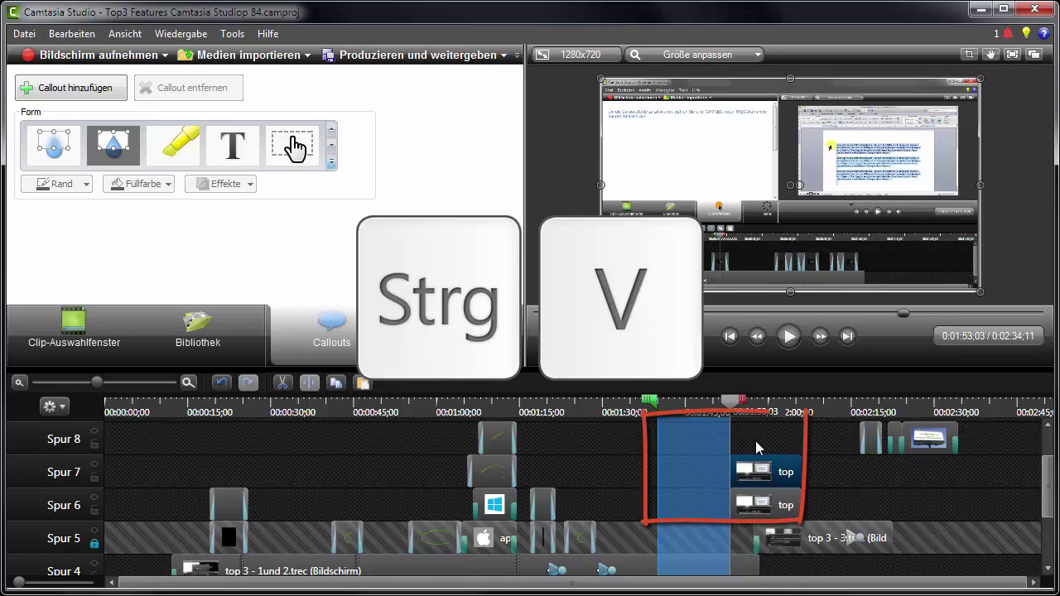
drag(779, 500, 706, 507)
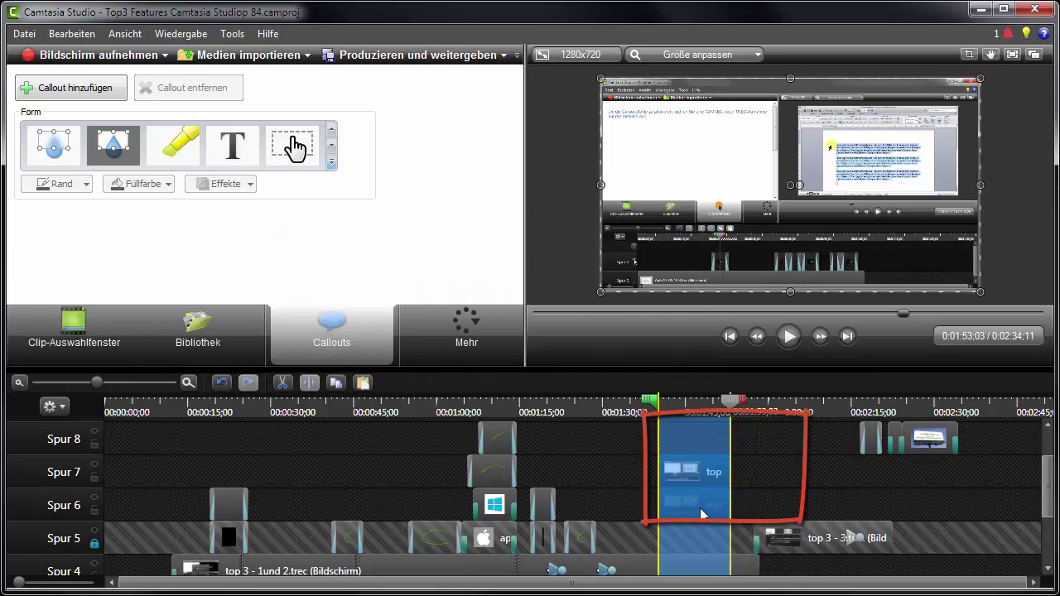
click(646, 406)
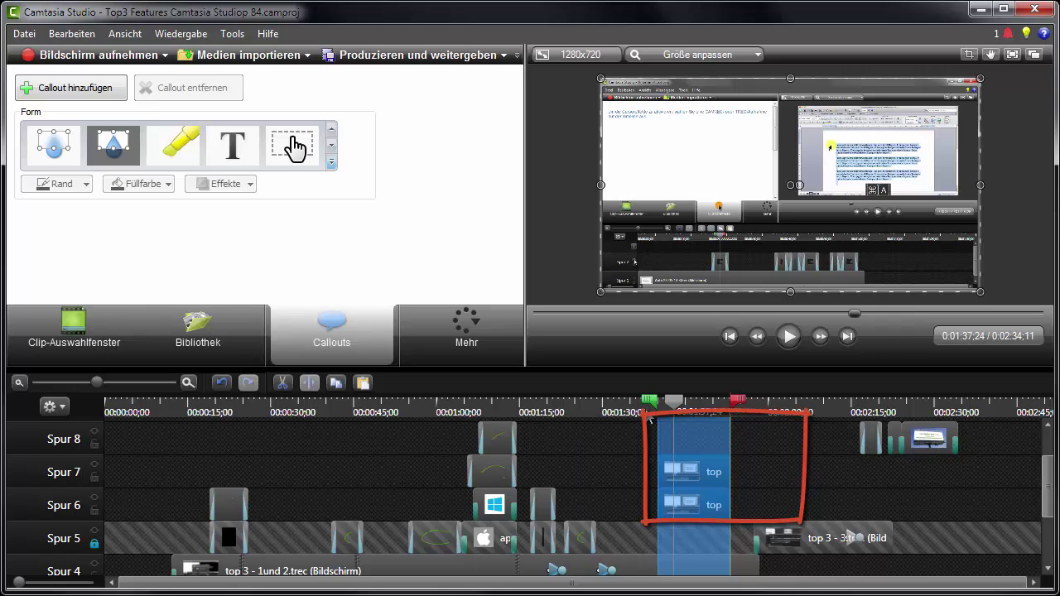
Step: Crop the Spur 6 copy down to the bright active tab beneath the white panel in the picture
click(688, 504)
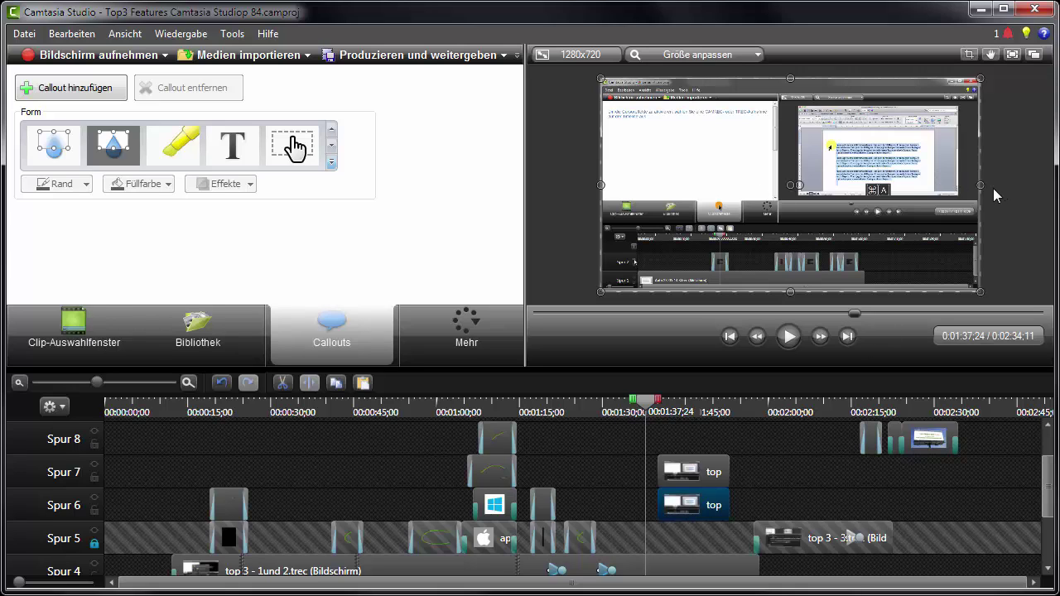
click(972, 56)
drag(978, 187, 742, 222)
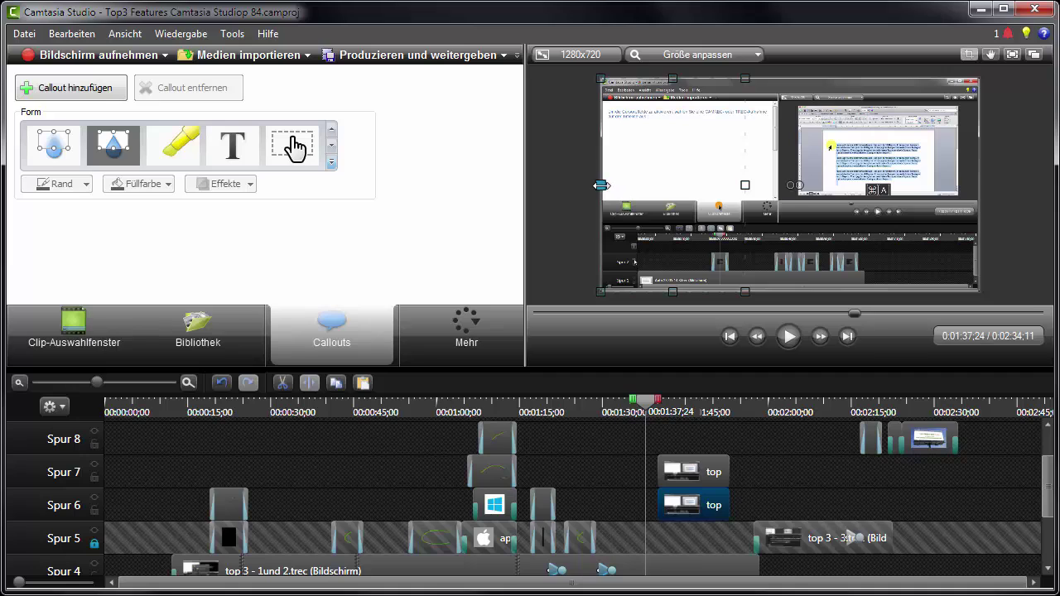
drag(600, 184, 694, 184)
drag(719, 79, 719, 203)
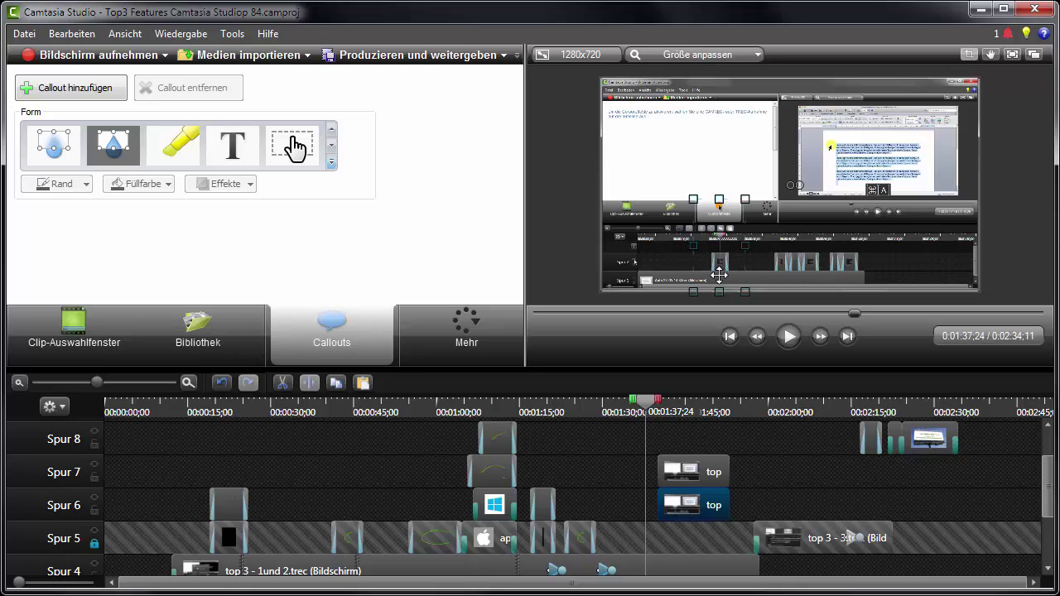
drag(719, 292, 719, 222)
Step: Crop the Spur 7 copy down to the white panel in the upper part of the picture
click(681, 468)
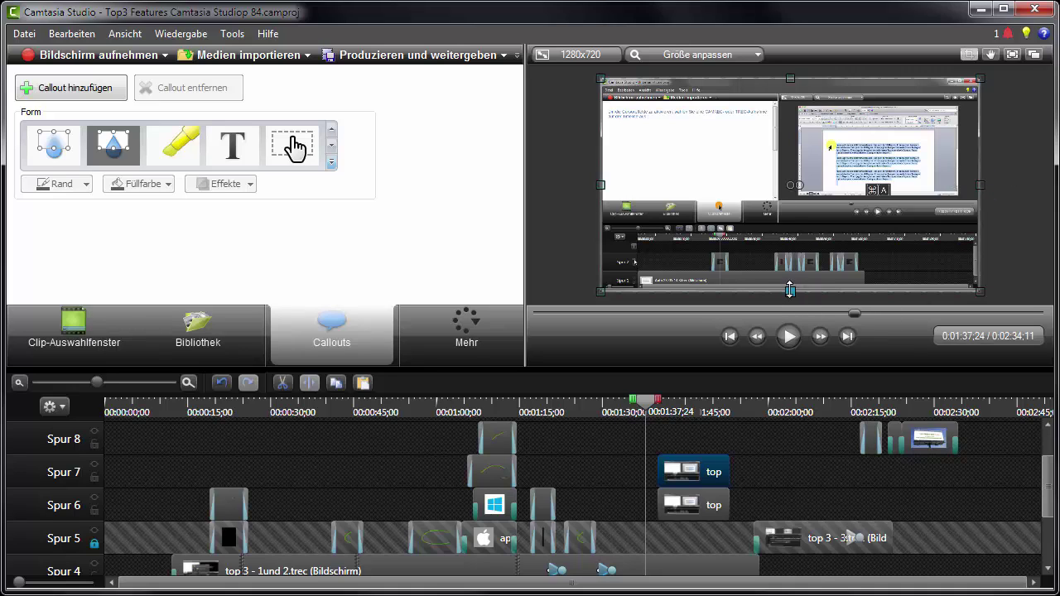
drag(791, 290, 775, 195)
drag(981, 139, 772, 181)
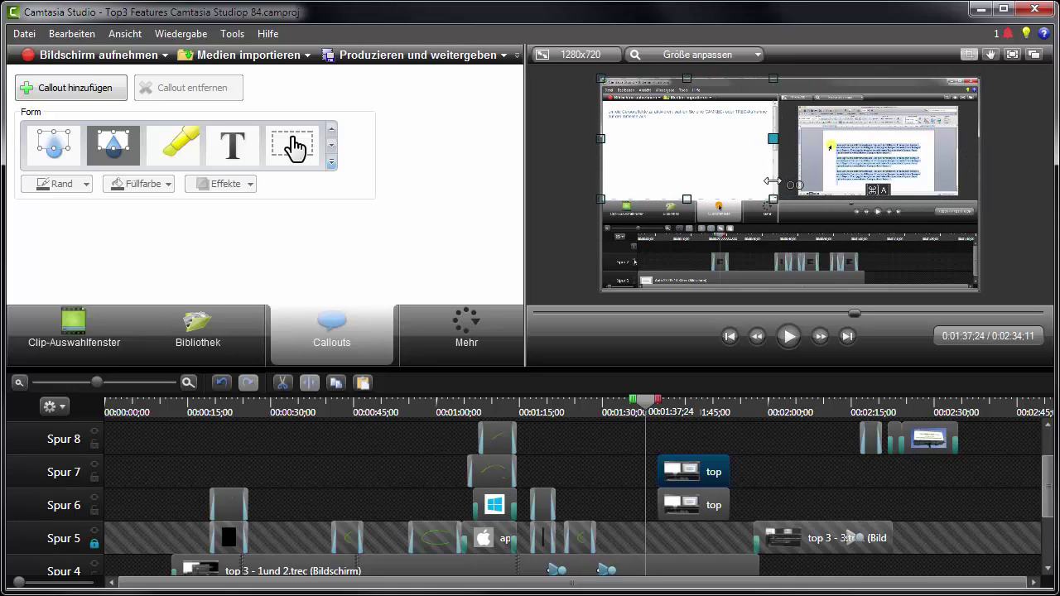
drag(687, 78, 687, 102)
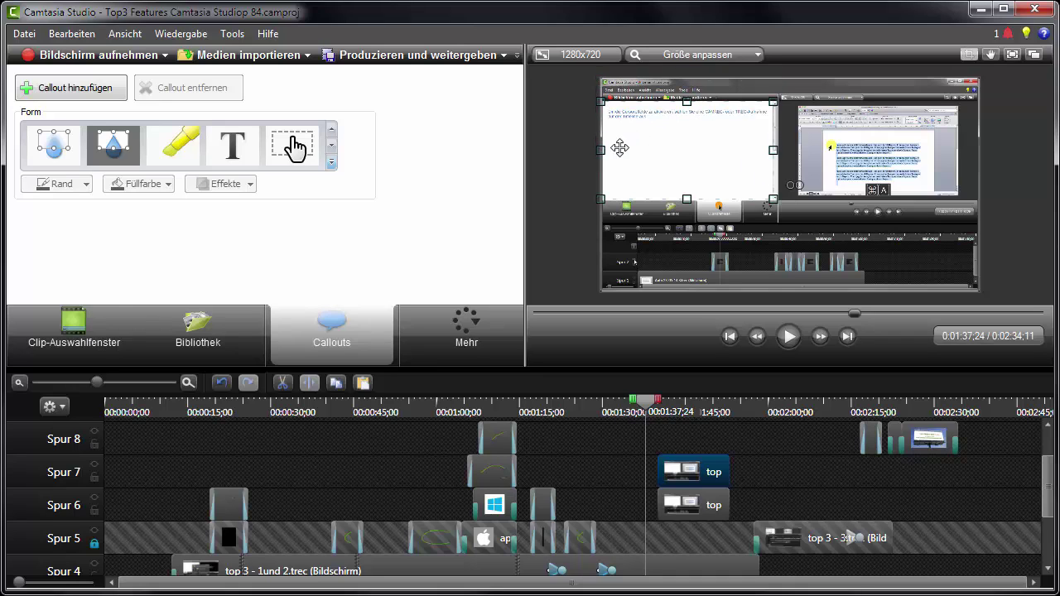
drag(602, 151, 605, 152)
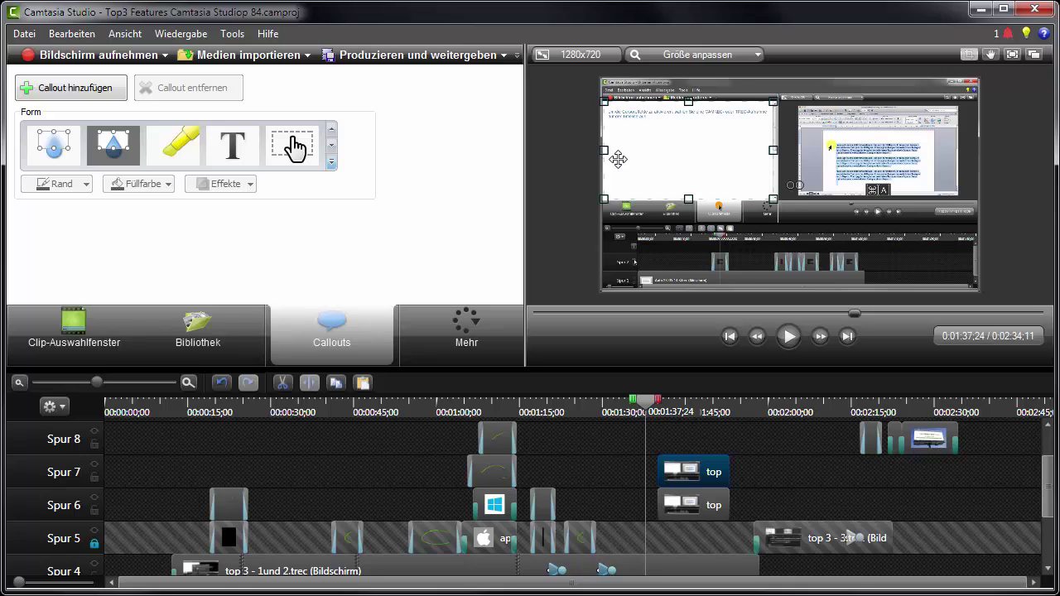
Step: Move both cropped copies up one track to Spur 7 and Spur 8, with the playhead at 0:01:40;02
click(694, 498)
drag(692, 496, 692, 495)
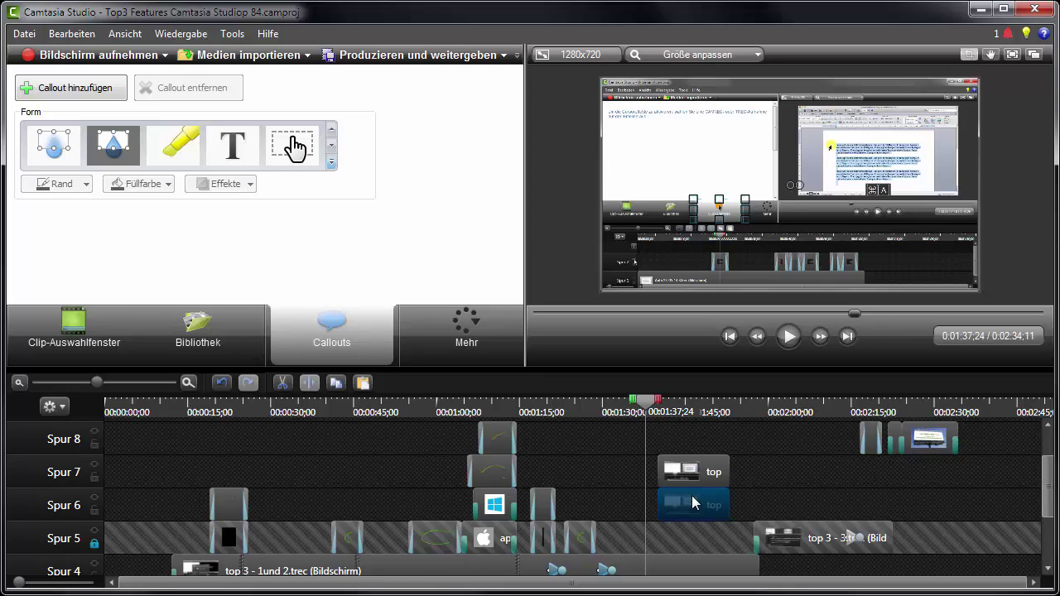
drag(692, 495, 692, 496)
click(693, 413)
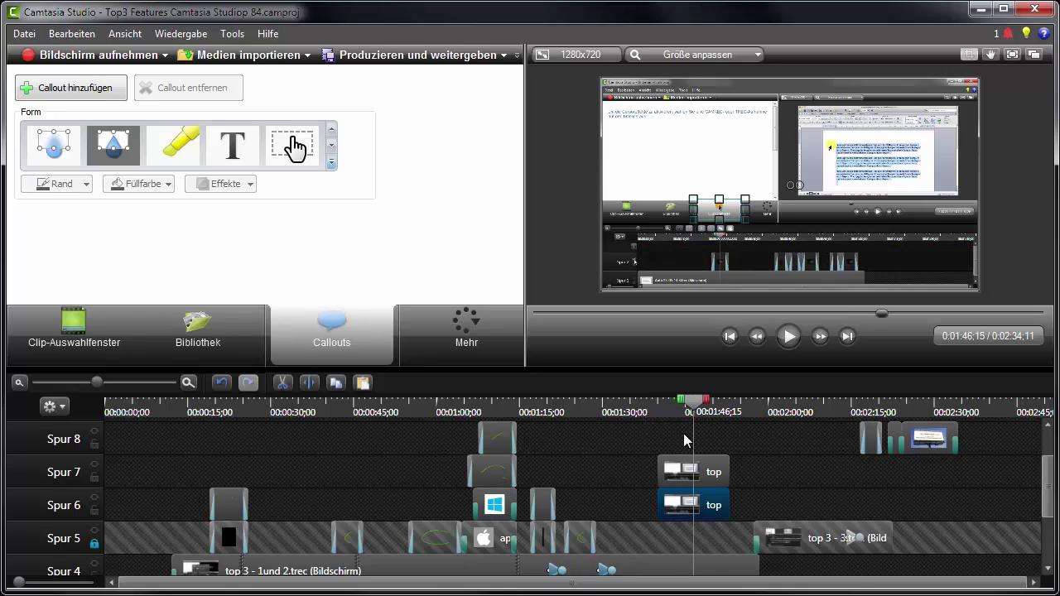
ctrl+click(687, 464)
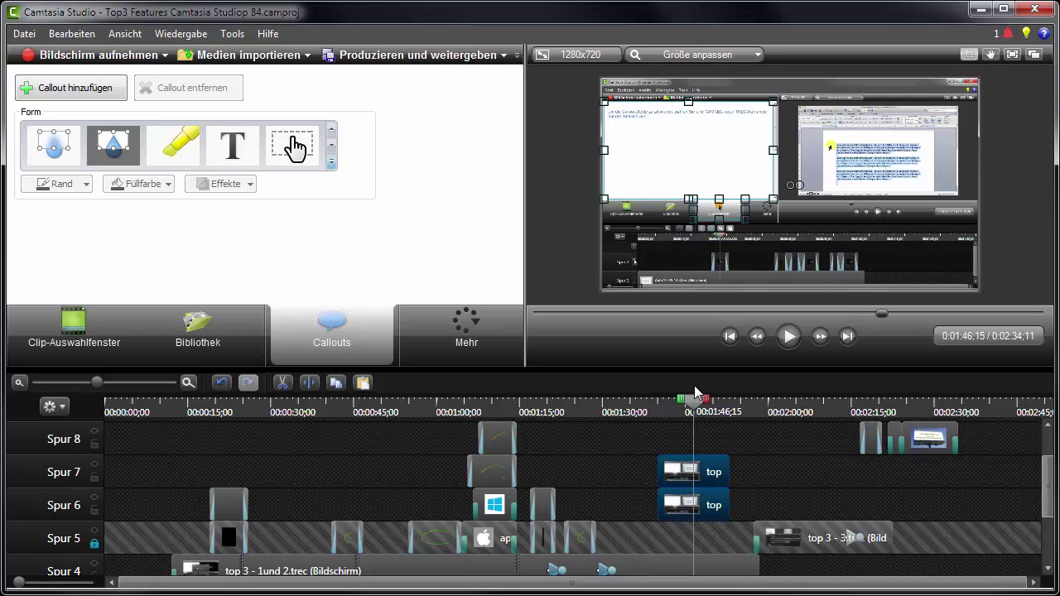
click(689, 413)
drag(688, 413, 660, 414)
drag(689, 469, 688, 438)
click(689, 503)
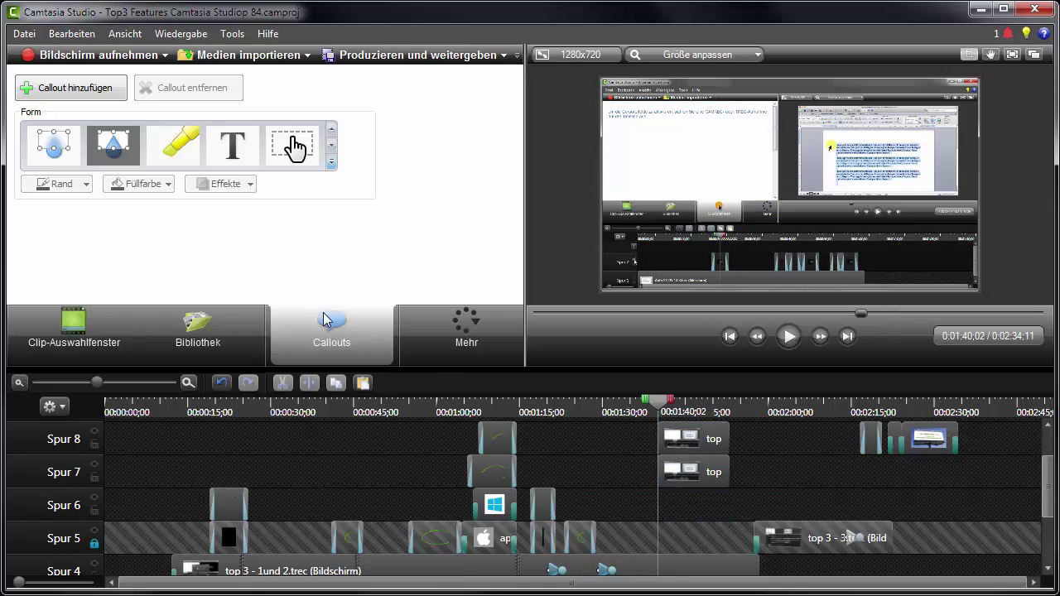
Step: Add a spotlight callout at 0:01:40;02, place it on Spur 6 beneath the cropped copies and extend it to their end
click(111, 157)
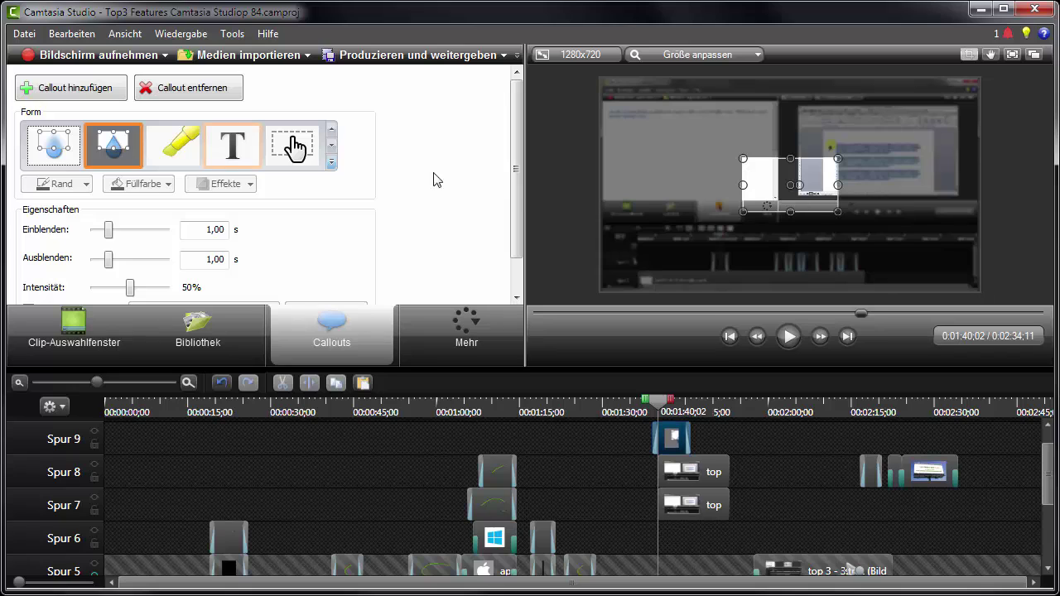
drag(678, 447, 690, 544)
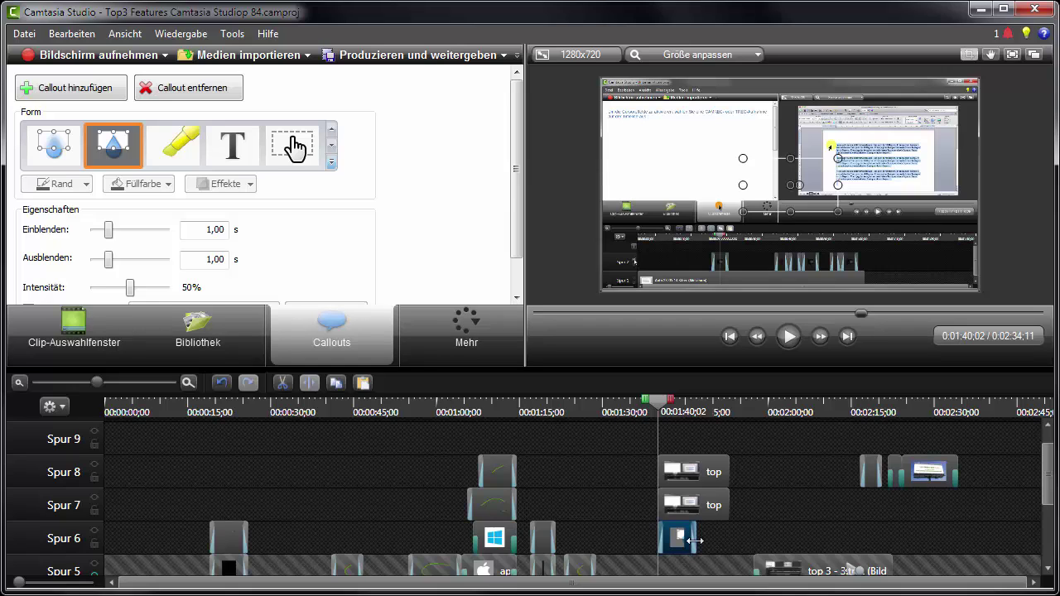
drag(697, 542, 731, 530)
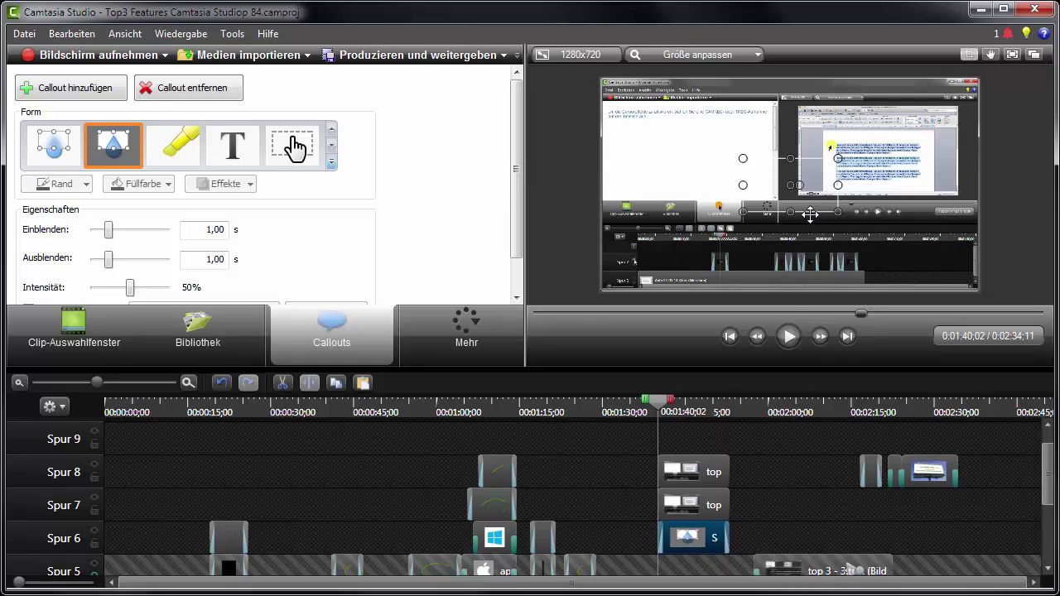
Step: Move the spotlight area inside the white panel in the preview and extend the callout slightly past the end of the cropped copies
click(699, 409)
drag(818, 185, 718, 156)
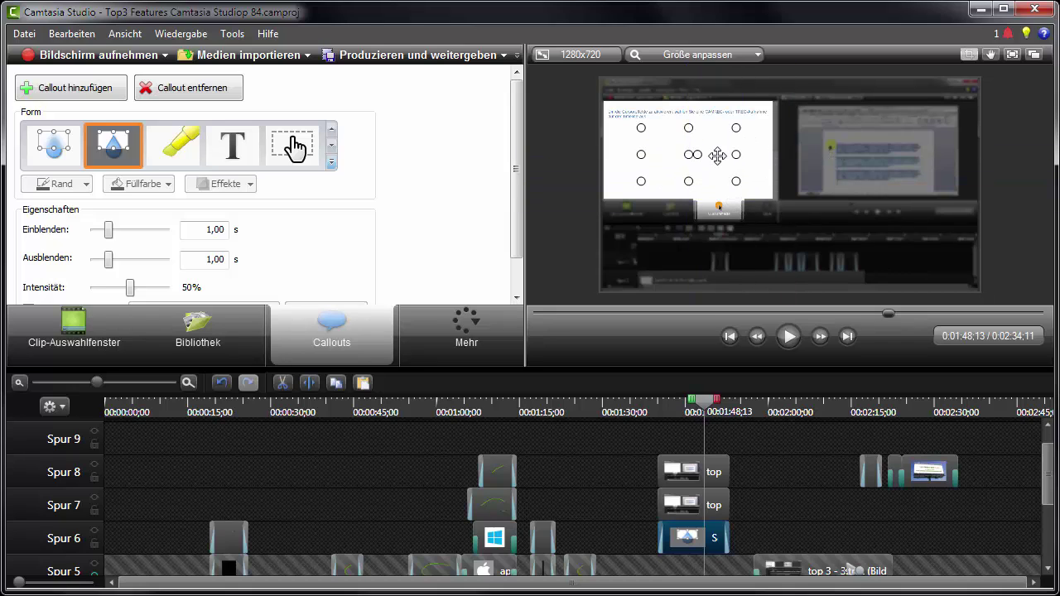
drag(660, 412, 649, 414)
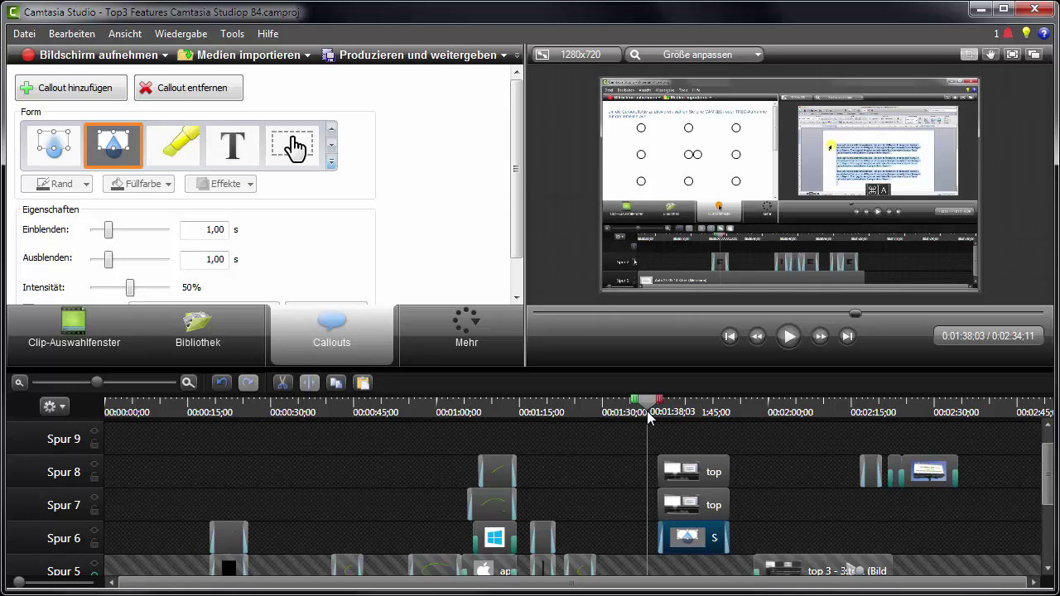
mouse_move(728, 528)
mouse_down()
mouse_move(743, 527)
mouse_move(734, 527)
mouse_up()
Step: Play the timeline from 0:01:38;03 to check the spotlight effect around the white panel and active tab
key(space)
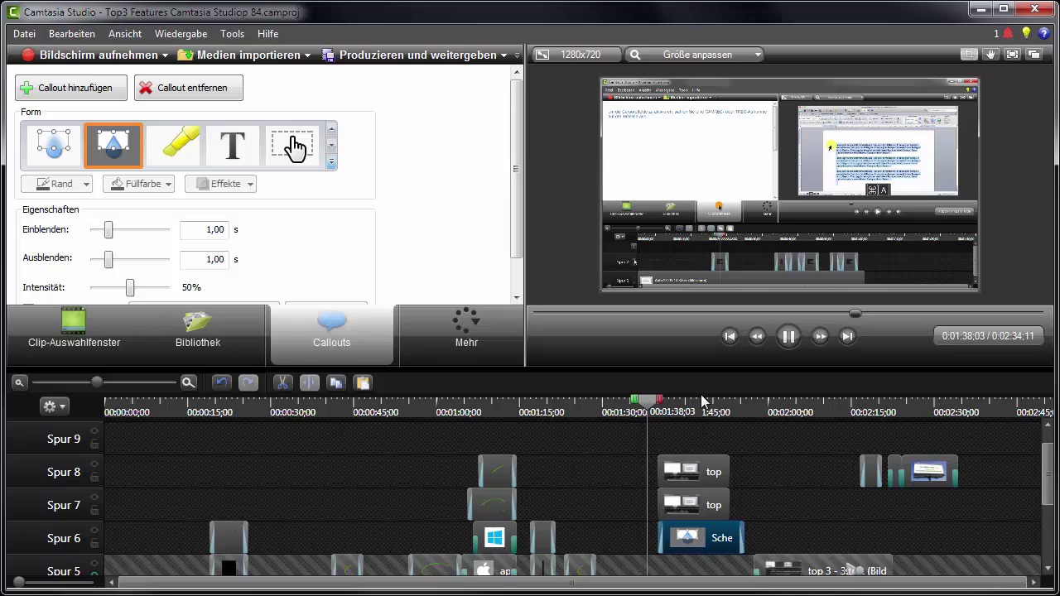
key(space)
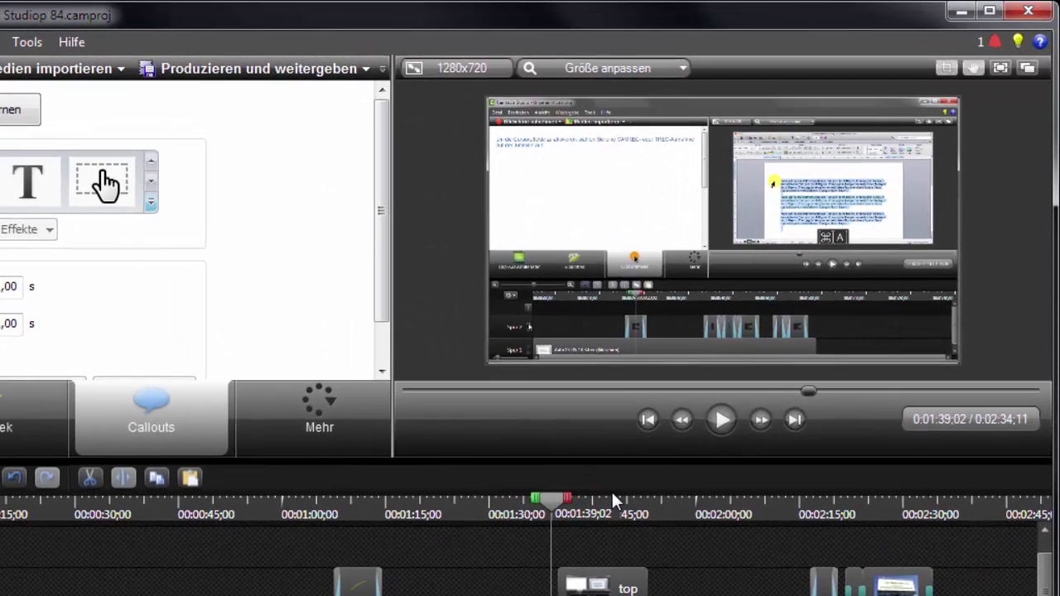
key(space)
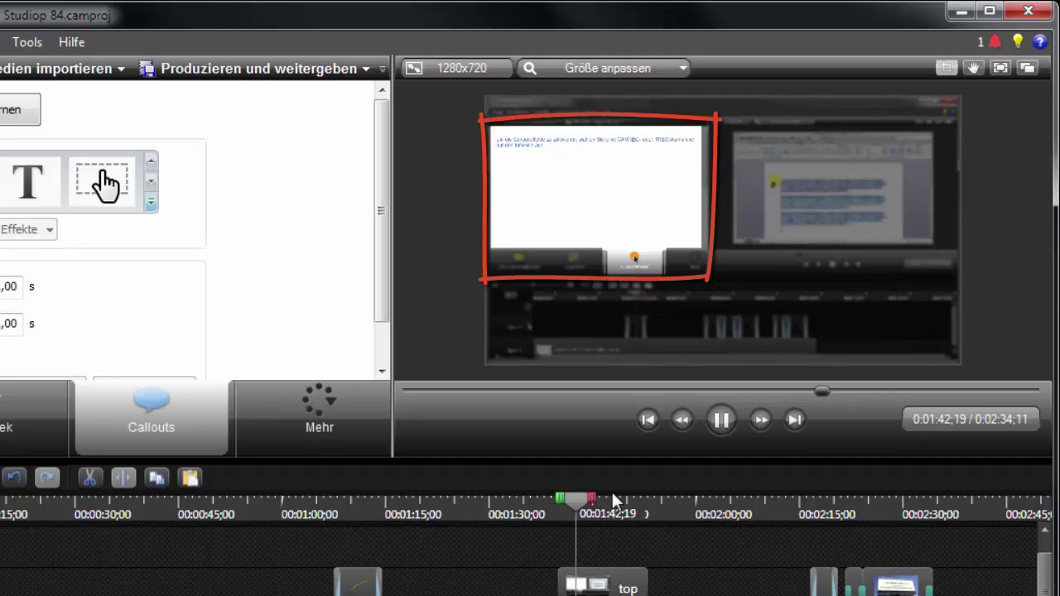
key(space)
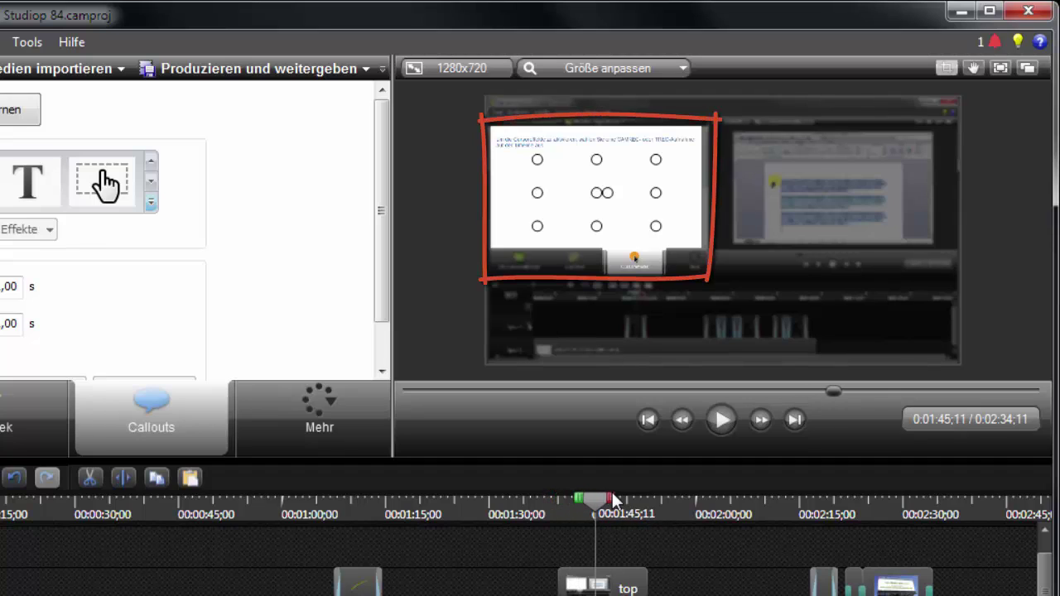